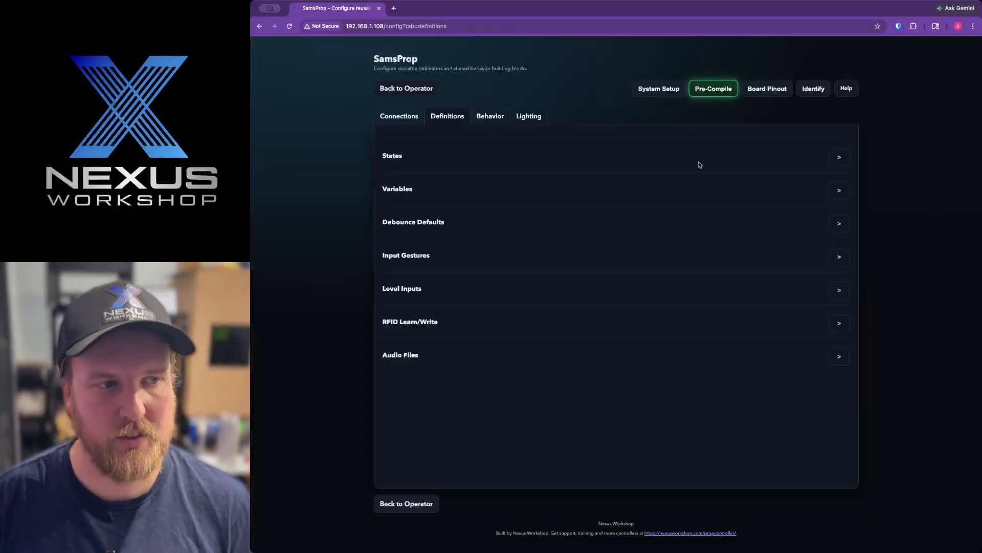
Step: Review the States definitions and the RecentlyTriggered variable, including its available variable types
left_click(840, 156)
scroll(835, 158, "down", 1)
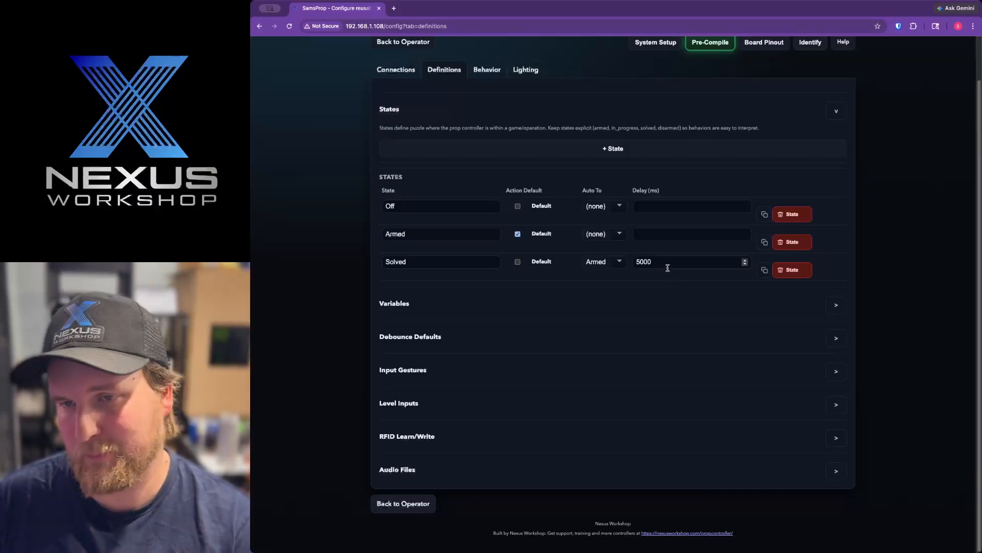
left_click(633, 303)
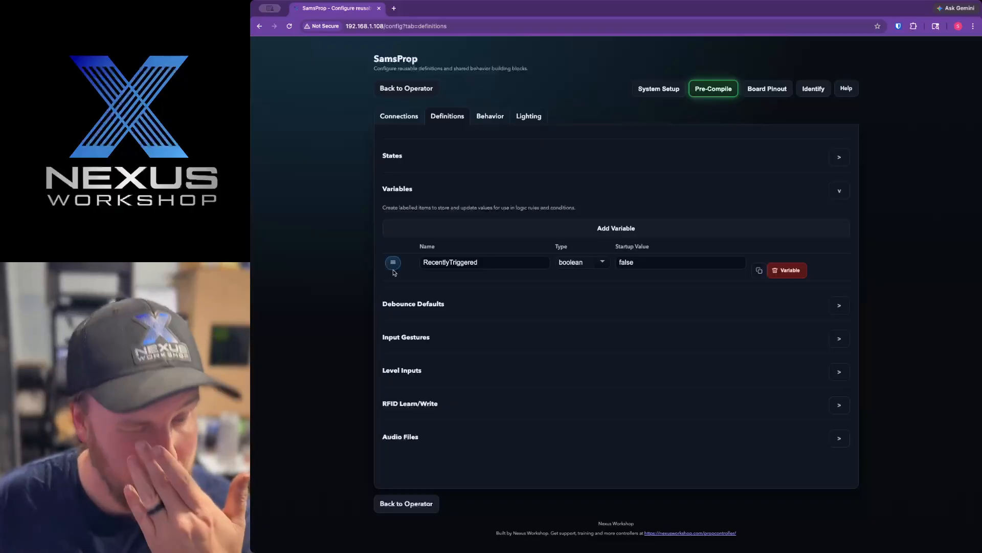
left_click(596, 268)
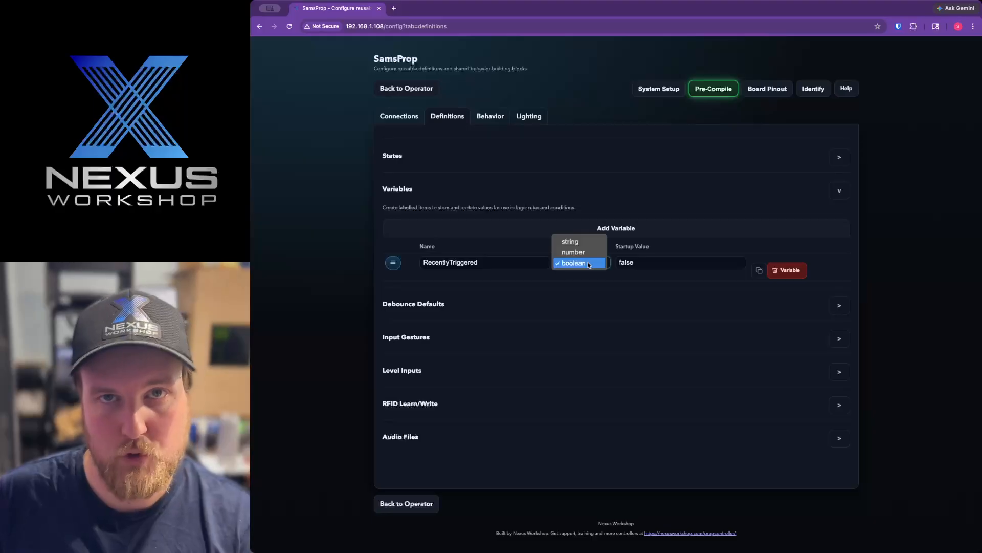
left_click(657, 264)
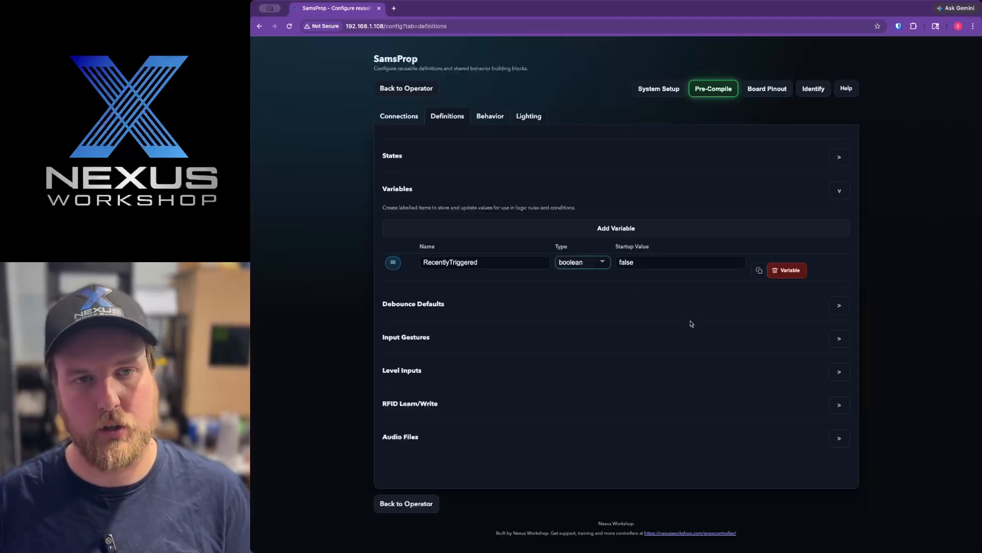
Step: Set the debounce default for Digital Inputs to 40
left_click(846, 307)
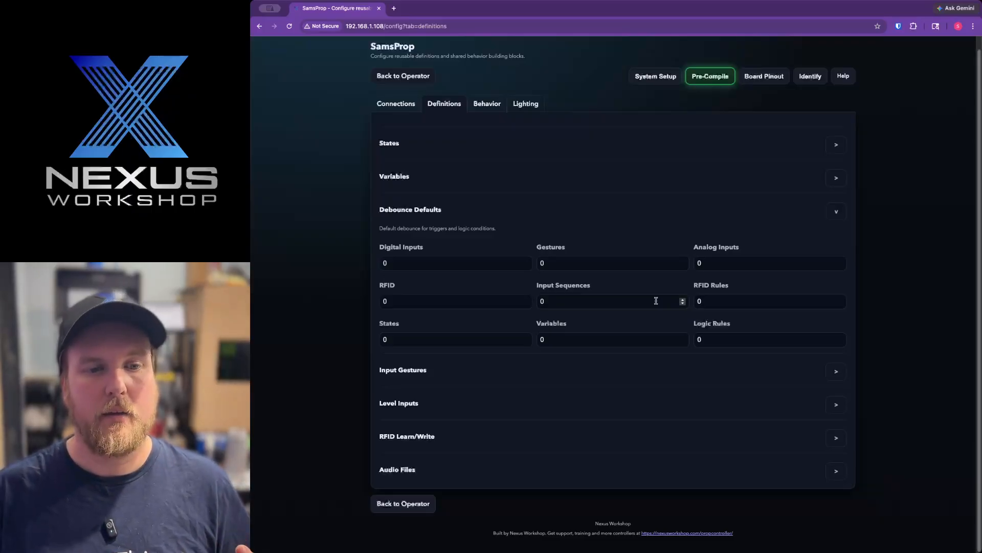
left_click(442, 263)
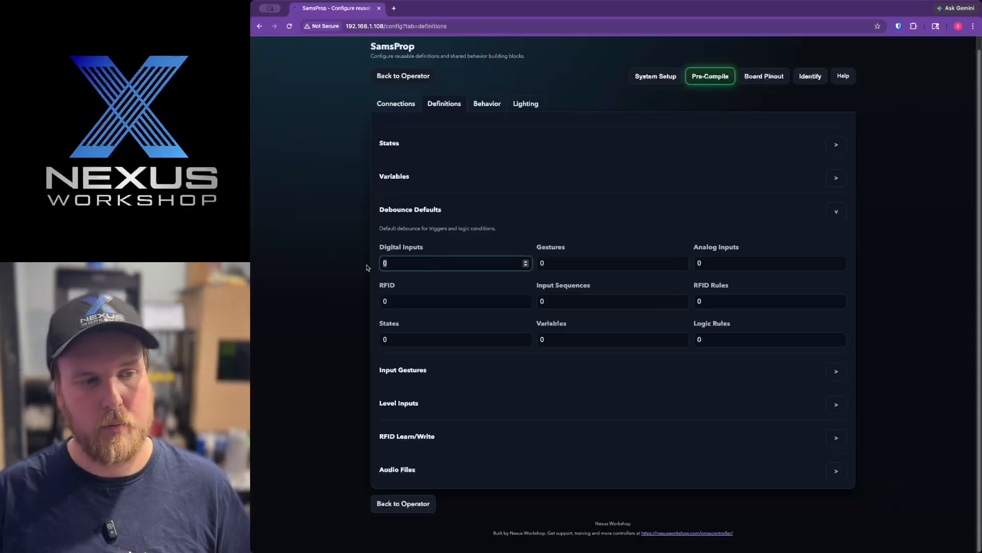
type("40")
left_click(506, 239)
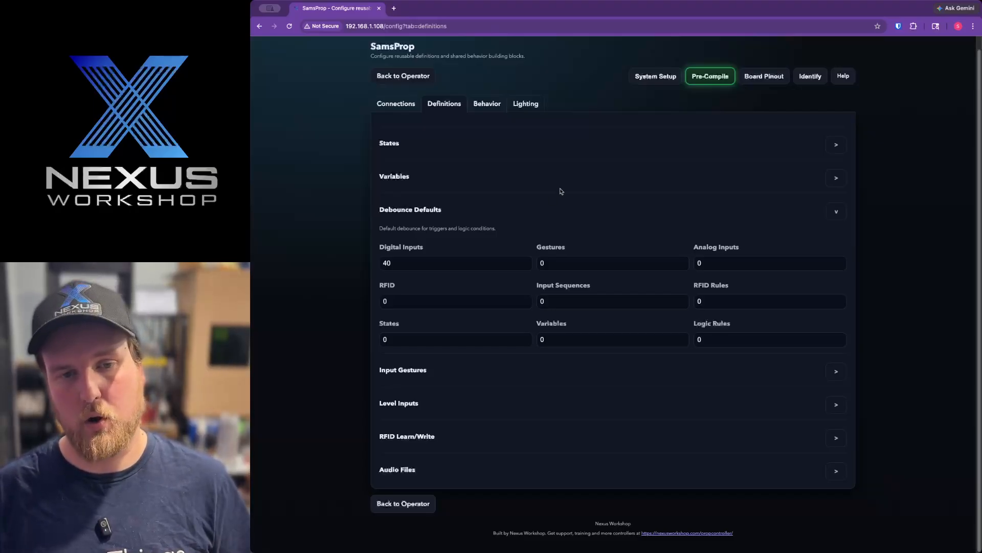
Step: Review the Input Gestures timing settings and the inputs that a gesture can be assigned to
left_click(483, 379)
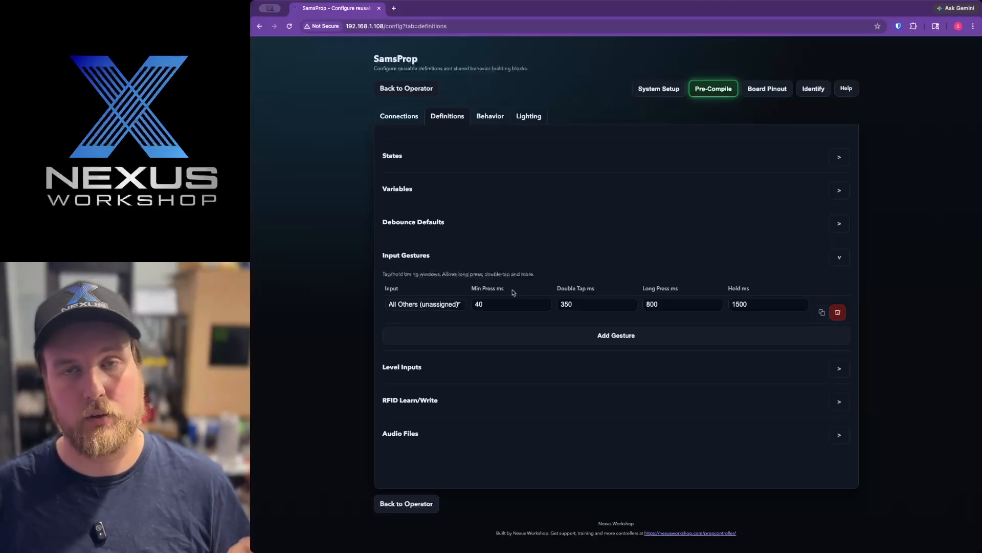
left_click(459, 307)
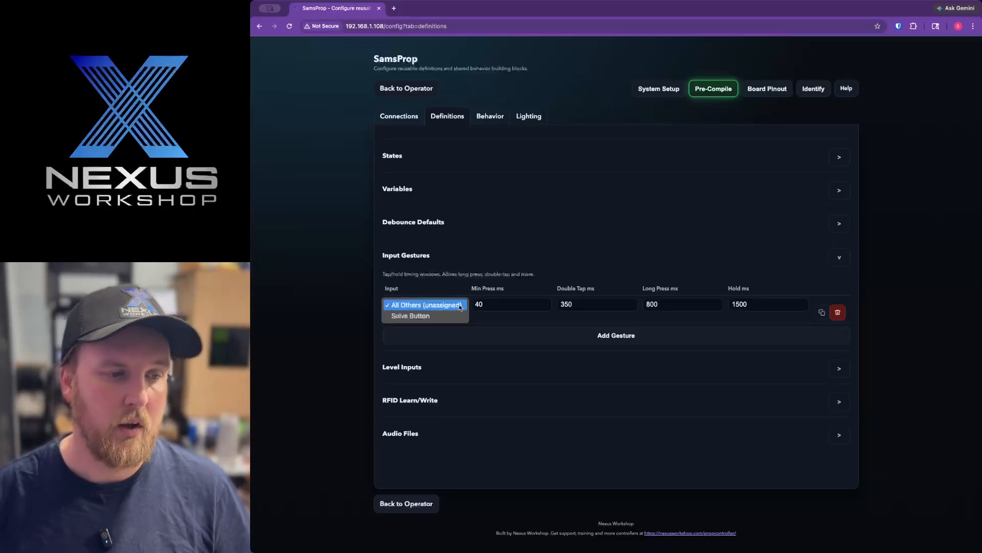
left_click(419, 305)
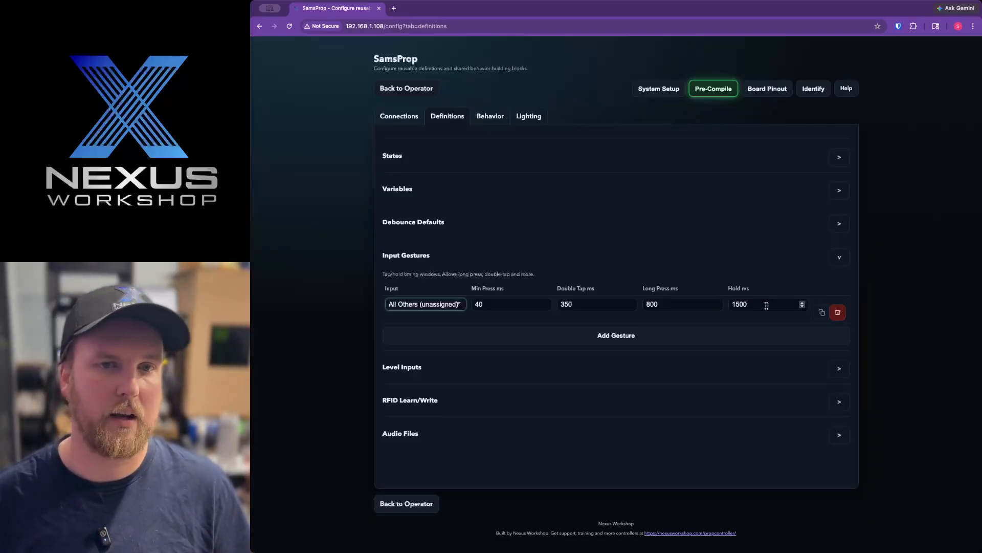
Step: Expand the analogLevel level input and check its name and the choices for its input source
left_click(744, 370)
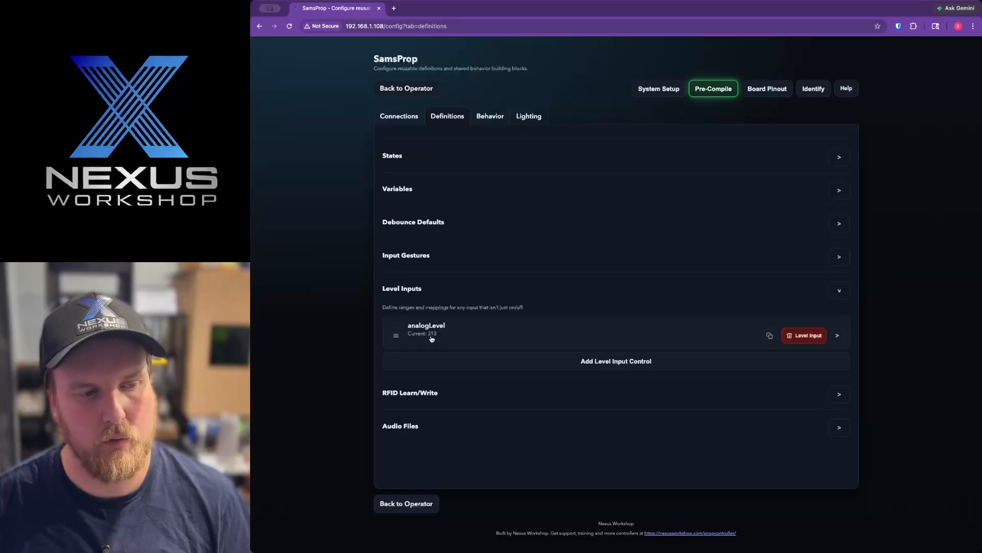
left_click(636, 344)
scroll(681, 400, "down", 1)
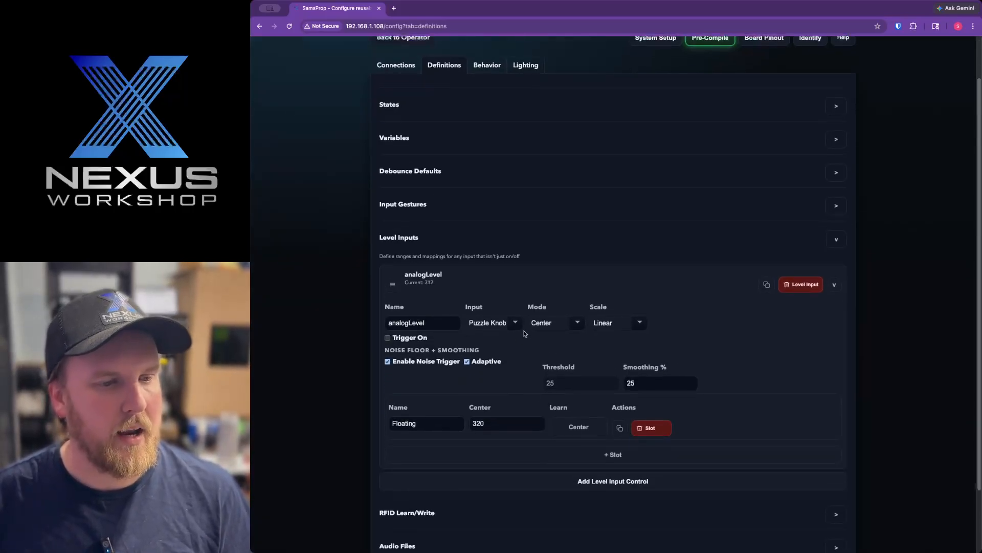
left_click(438, 326)
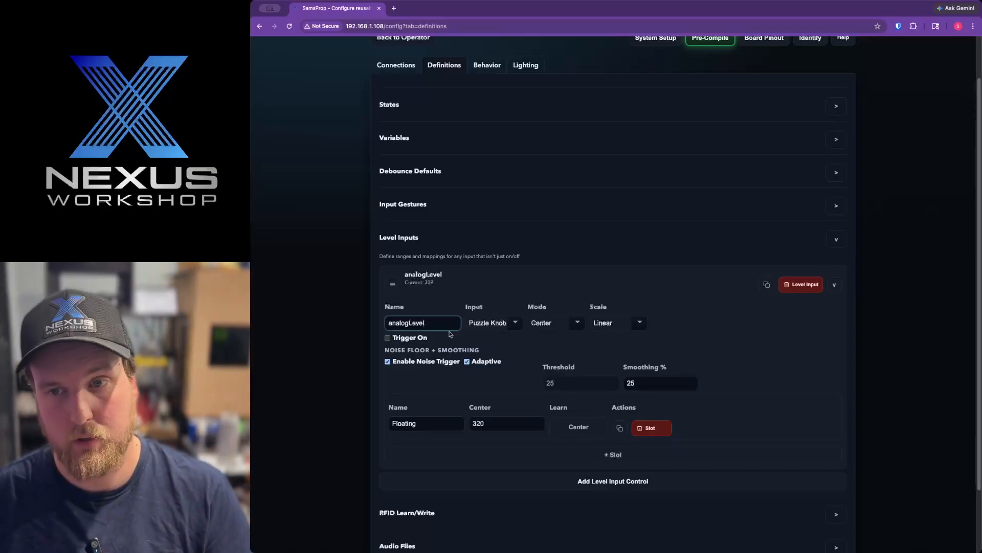
left_click(510, 325)
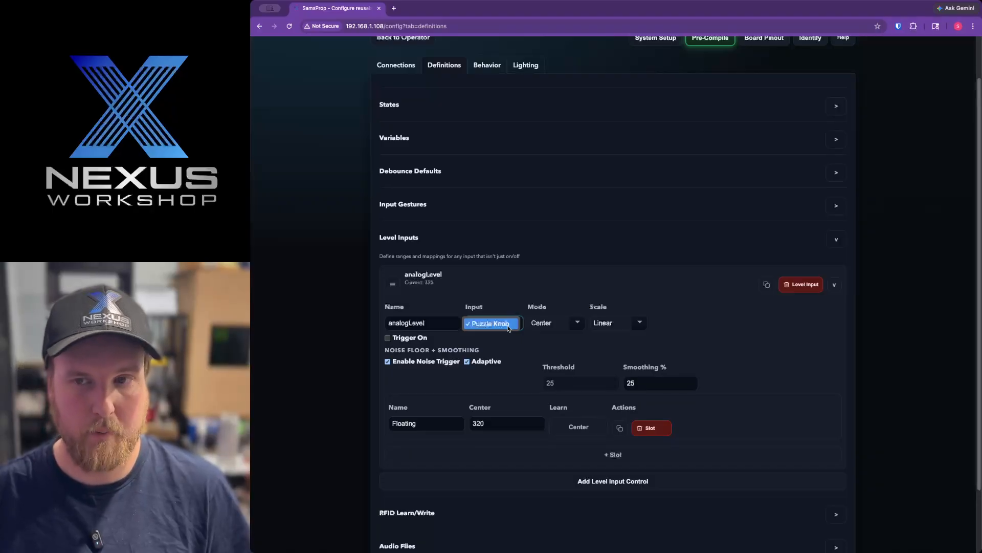
left_click(509, 324)
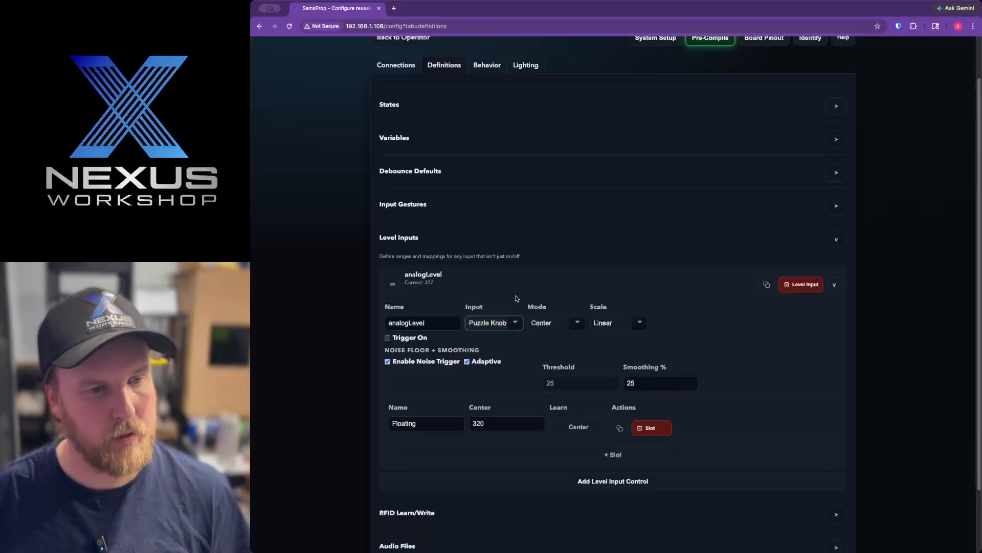
Step: Examine the Mode and Scale options of the analogLevel input without changing either
left_click(568, 324)
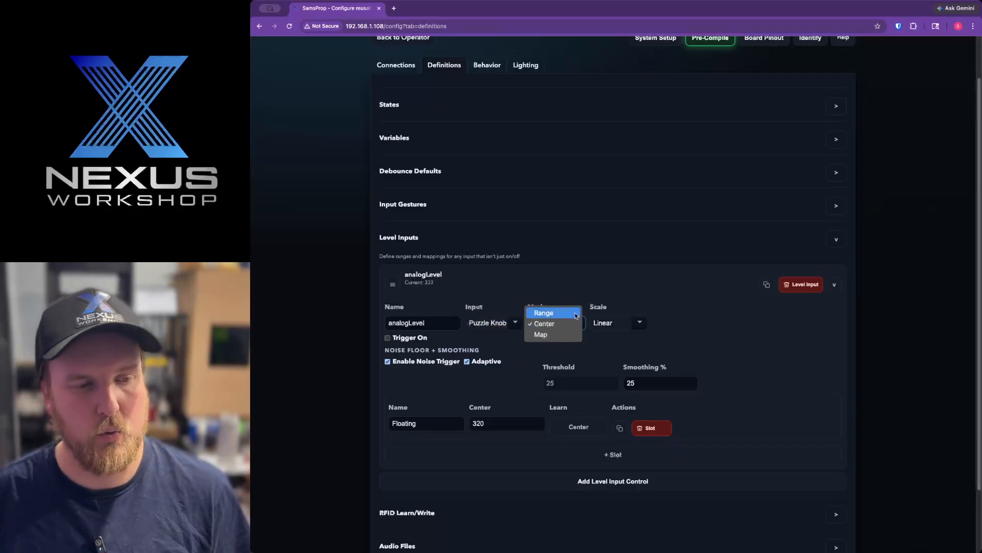
left_click(599, 289)
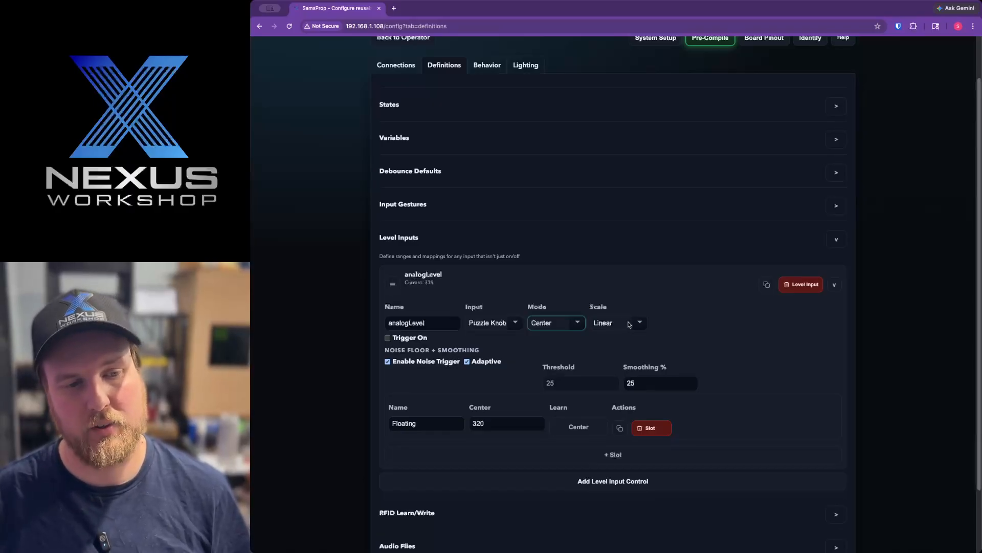
left_click(630, 323)
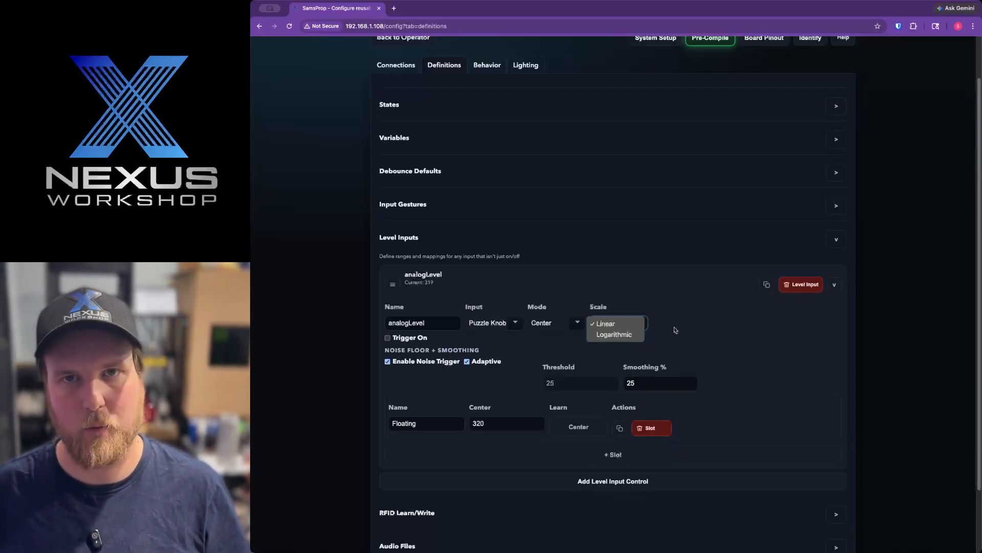
left_click(689, 332)
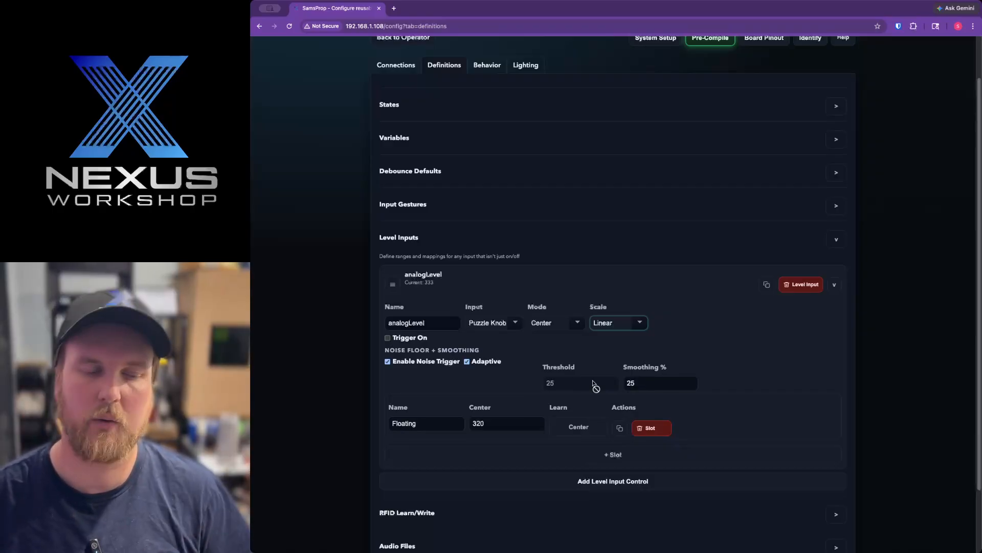
left_click(740, 352)
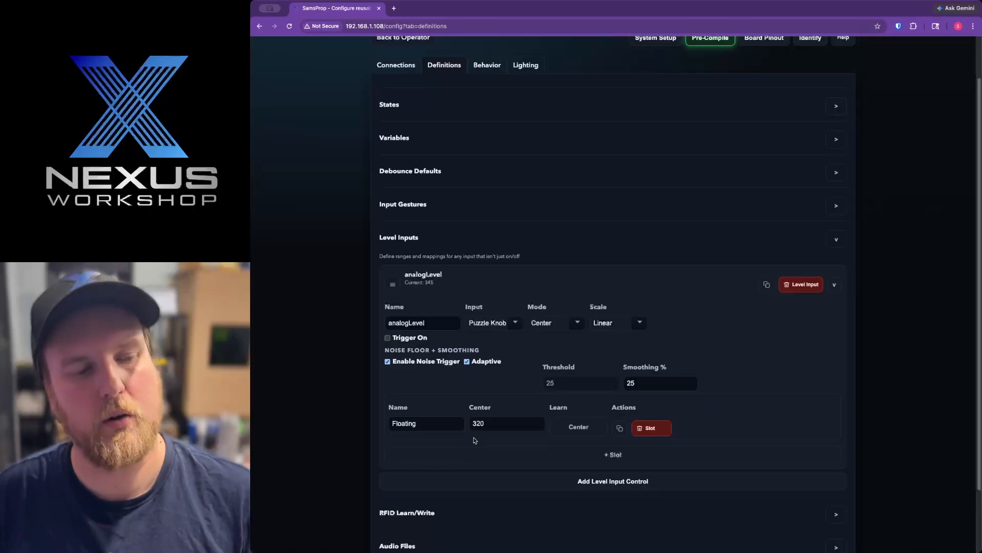
Step: Inspect the Floating slot of analogLevel and collapse the Level Inputs section
left_click(435, 427)
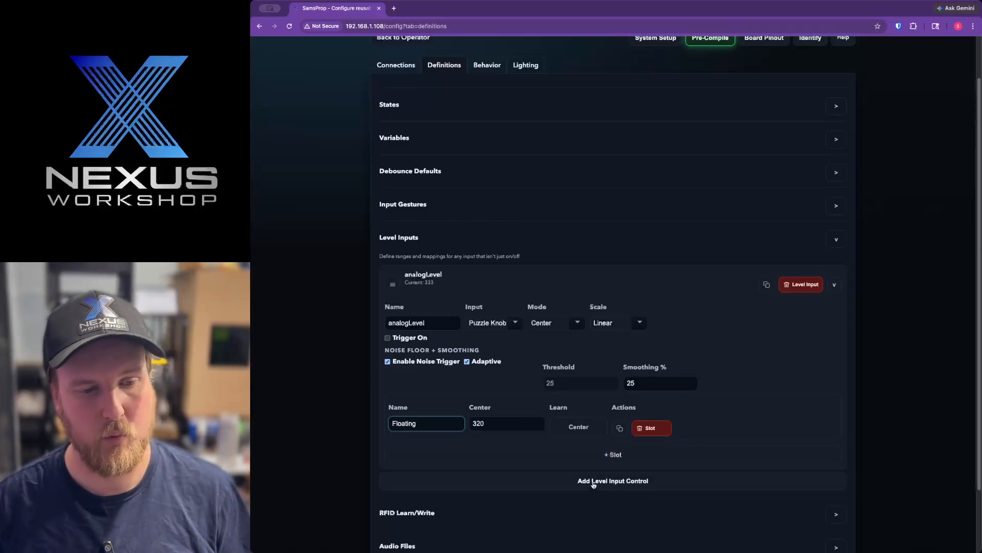
scroll(570, 438, "down", 2)
scroll(571, 435, "down", 2)
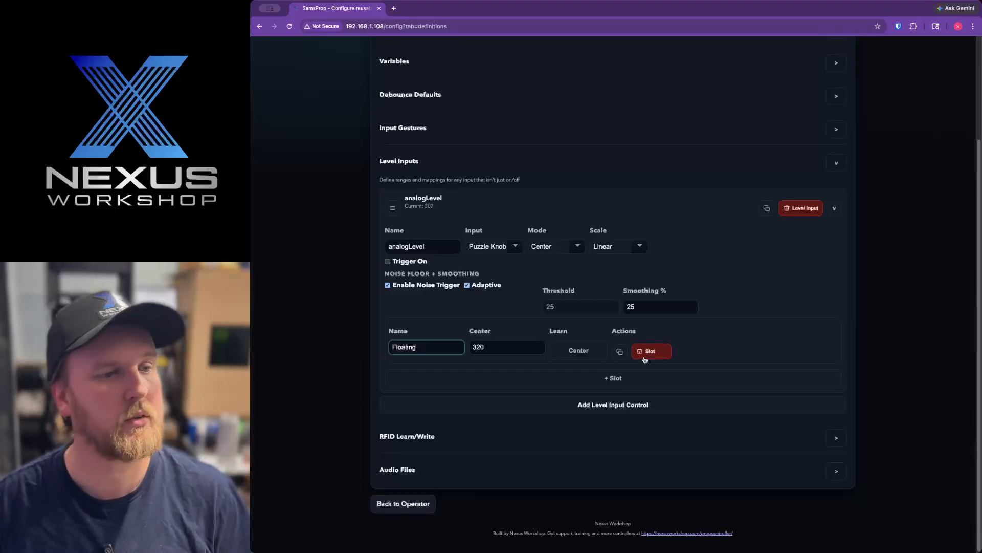
left_click(835, 163)
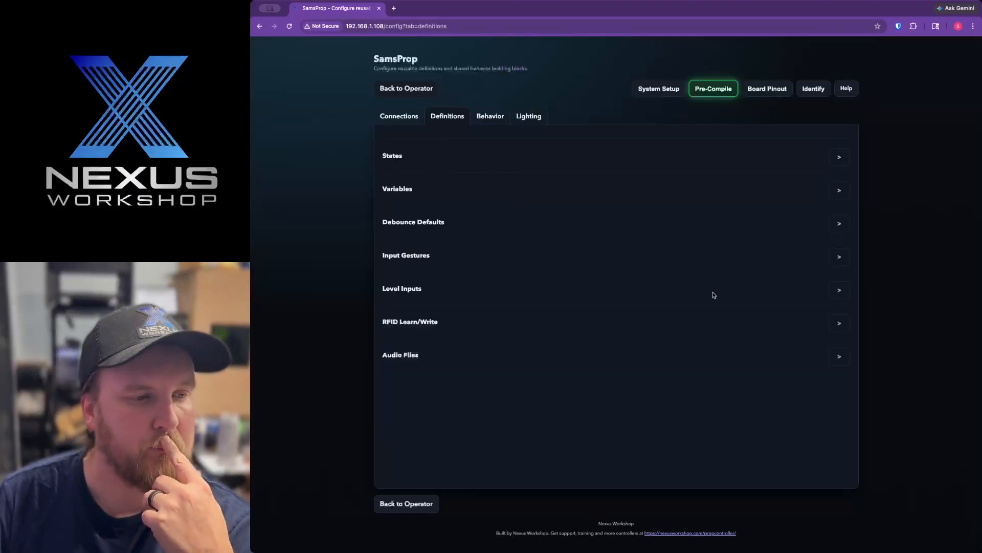
Step: Review the RFID Learn/Write and Audio Files sections and open the name of the Sound Module's track 1 for editing
left_click(624, 322)
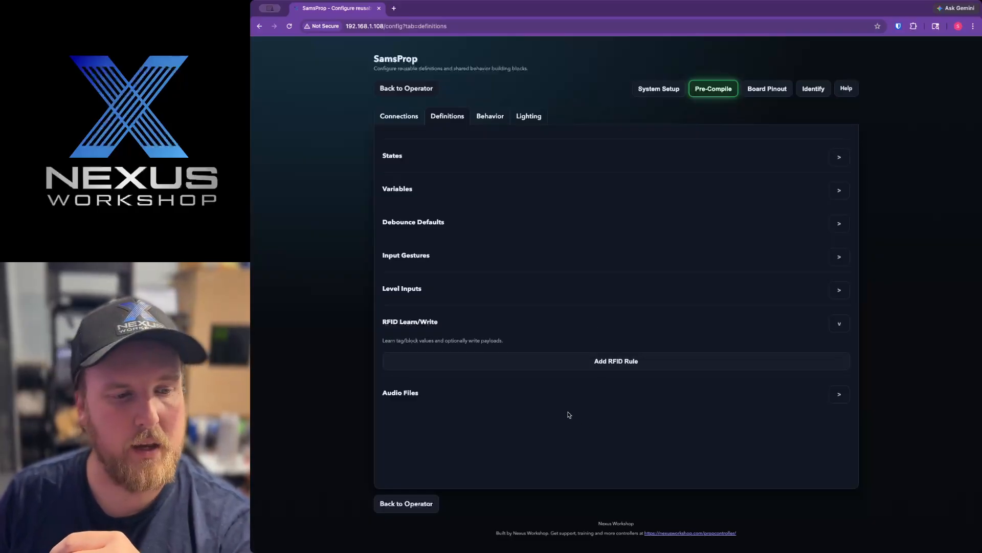
left_click(567, 392)
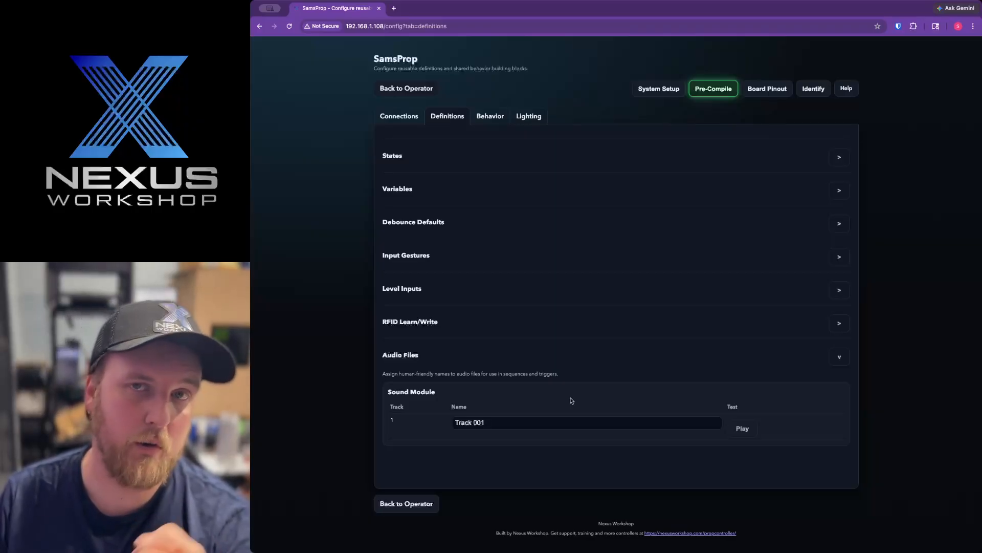
left_click(555, 425)
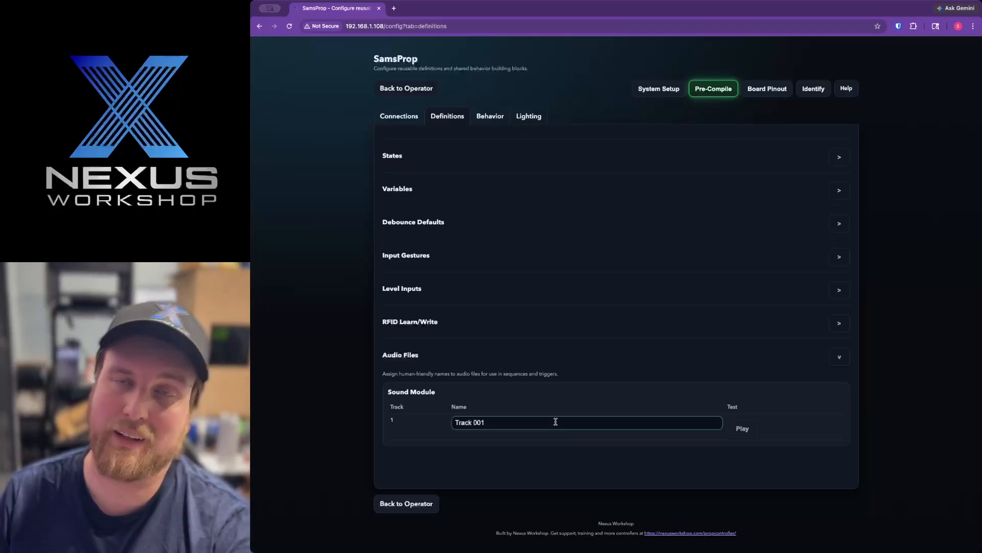